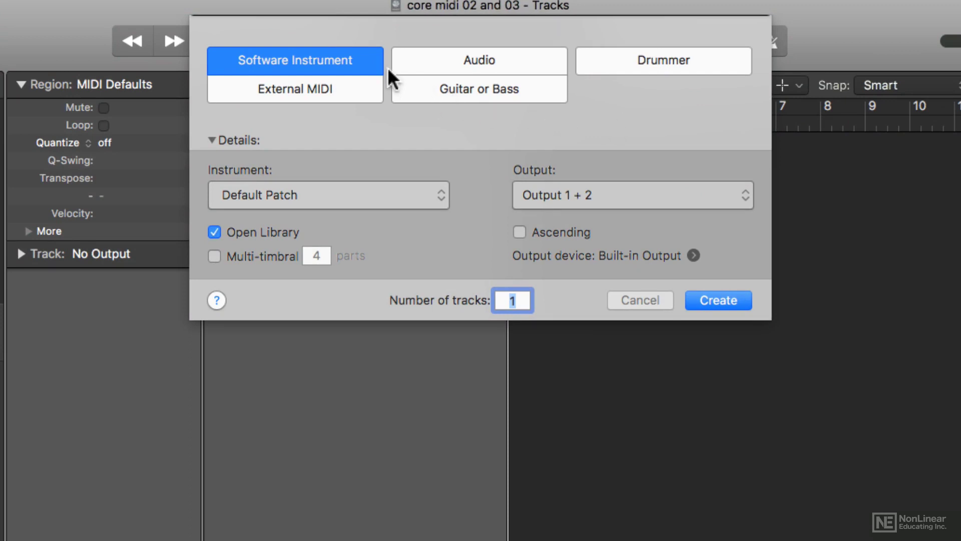
# Preview the External MIDI track type, then switch back to Software Instrument.
pyautogui.click(368, 88)
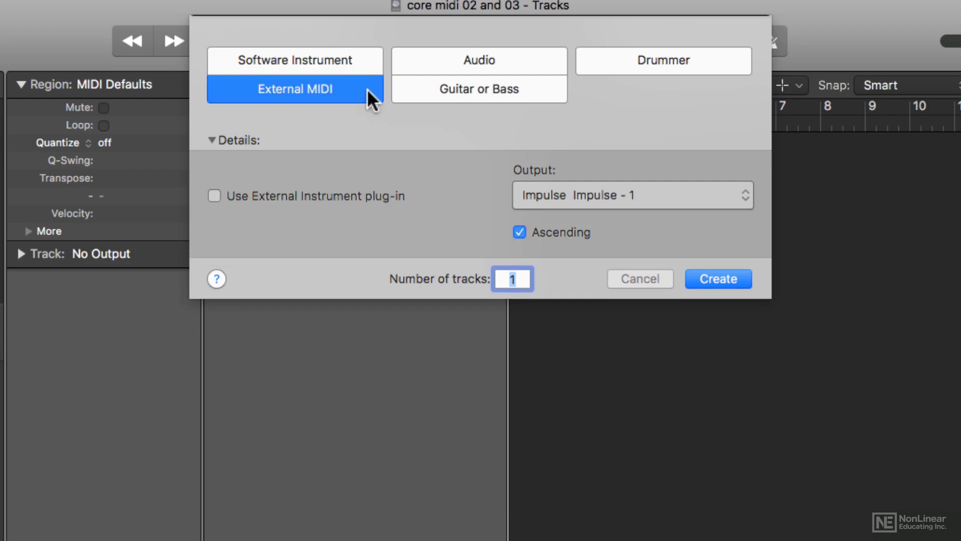
pyautogui.click(365, 61)
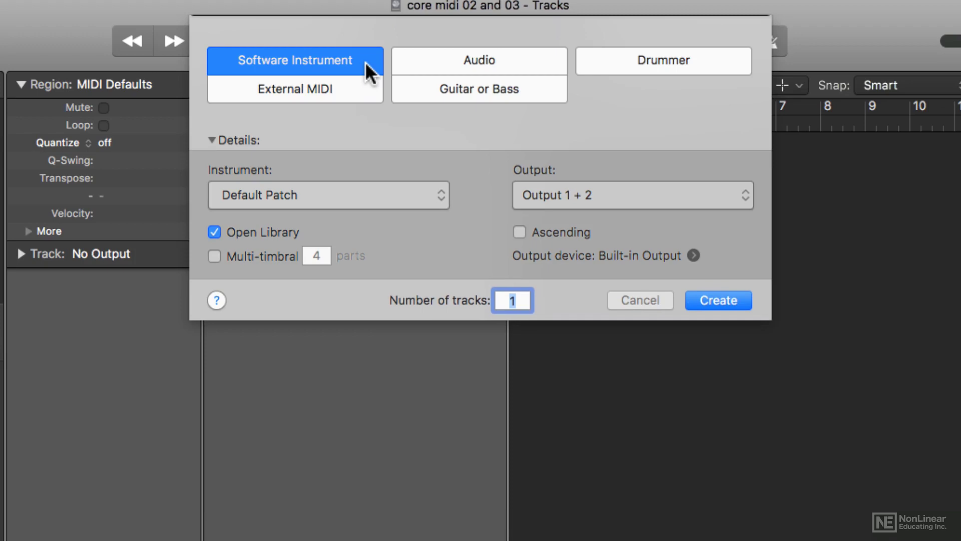
# Choose Empty Channel Strip, keep Open Library checked, and clear the number-of-tracks field.
pyautogui.click(211, 141)
pyautogui.click(212, 140)
pyautogui.click(307, 195)
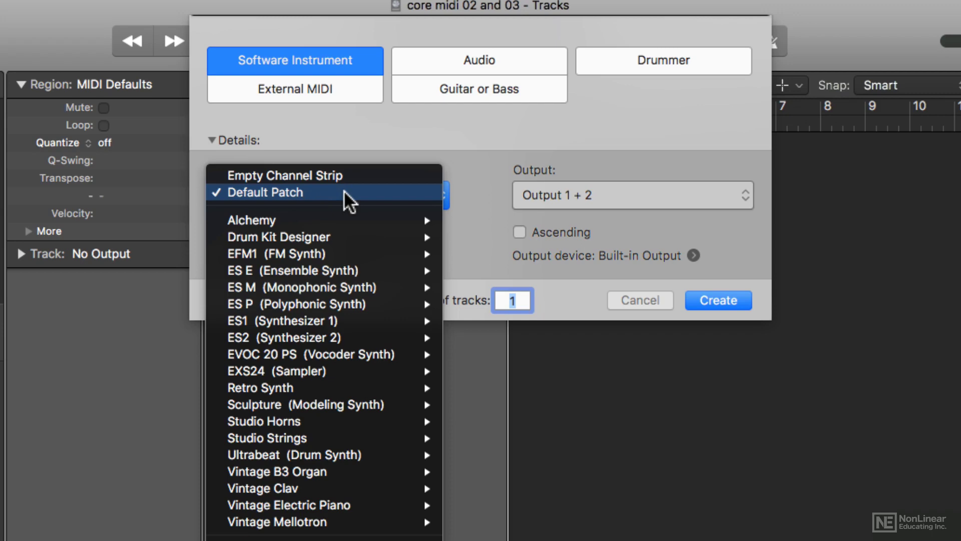
pyautogui.moveTo(311, 489)
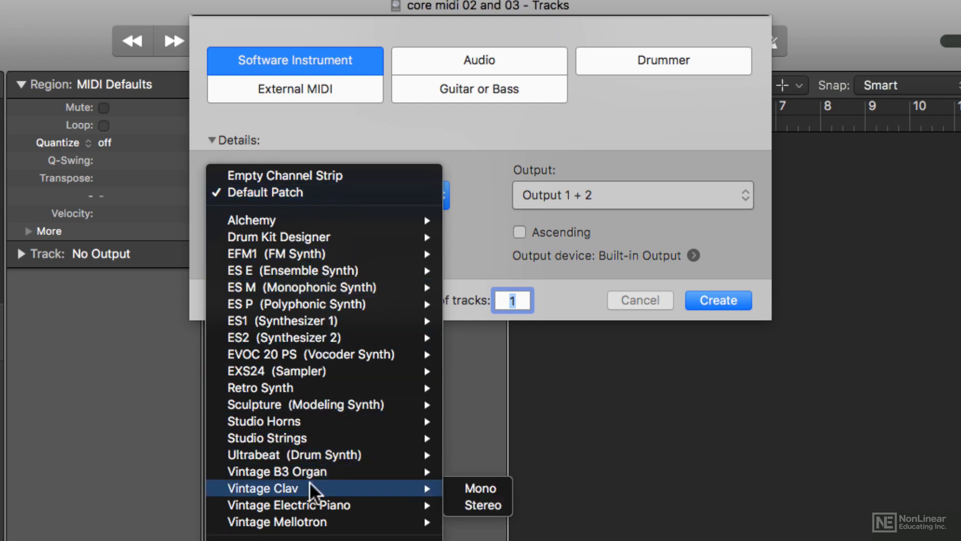
pyautogui.click(357, 176)
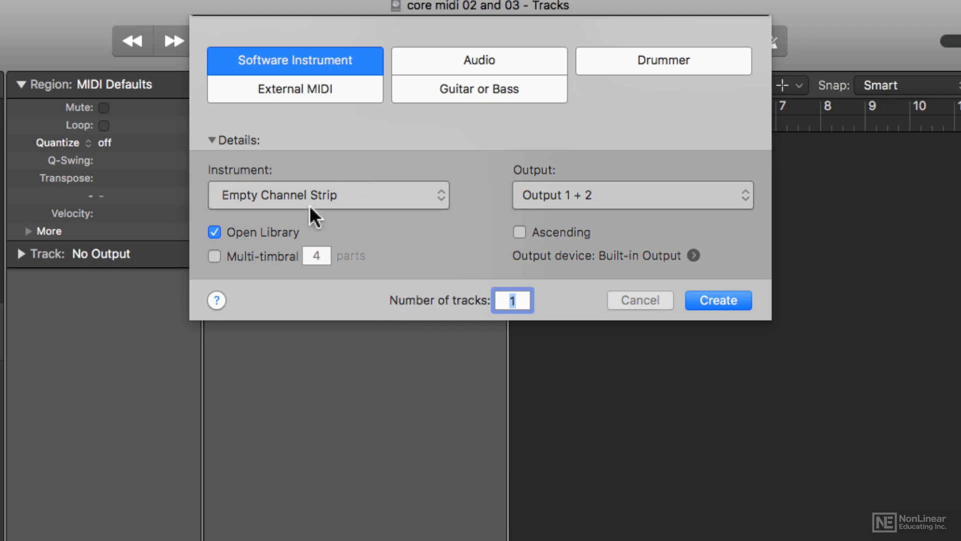
pyautogui.click(281, 231)
pyautogui.click(281, 232)
pyautogui.click(520, 301)
pyautogui.press('BackSpace')
# Create two instrument tracks, then adjust Inst 1's volume and pan.
pyautogui.write('2')
pyautogui.click(729, 300)
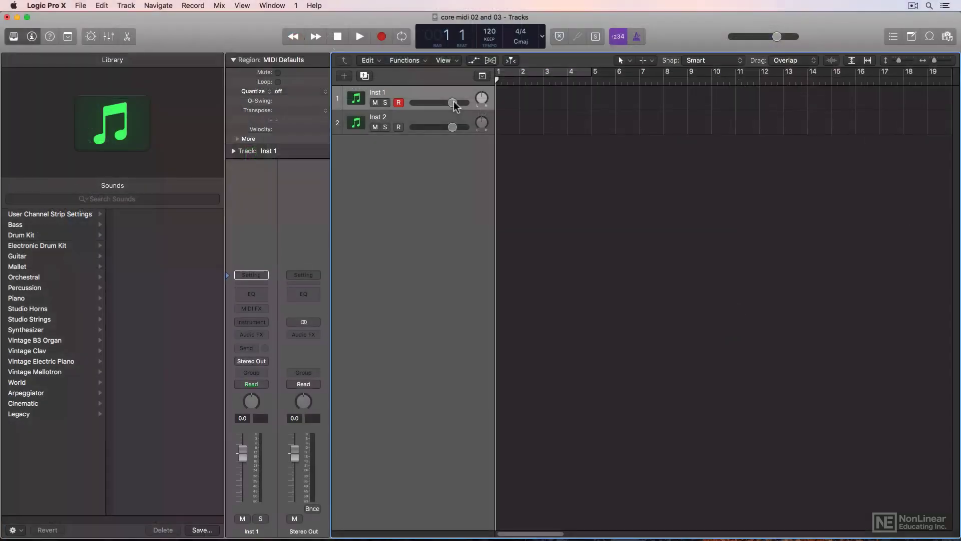
pyautogui.moveTo(428, 164); pyautogui.dragTo(414, 163)
pyautogui.moveTo(370, 85); pyautogui.dragTo(434, 68)
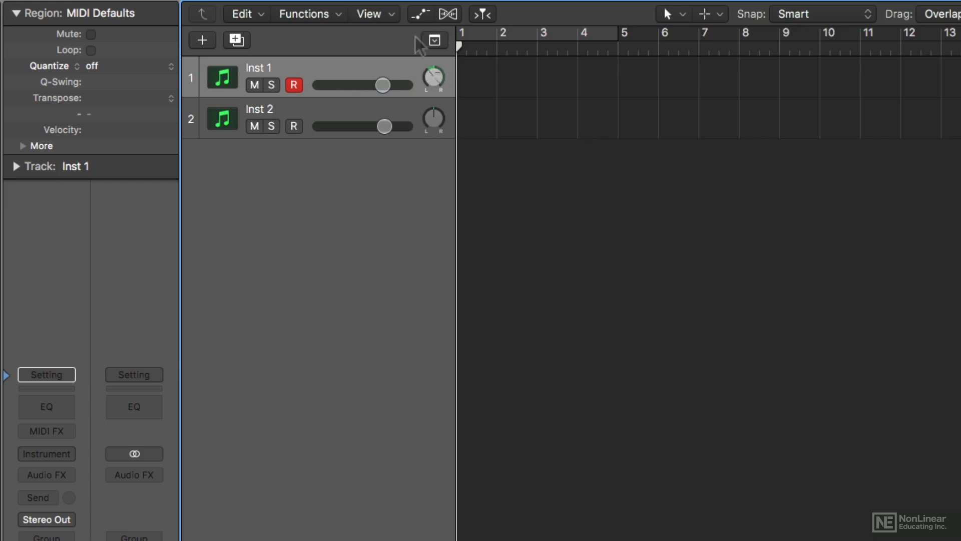
# Toggle Inst 1's solo and record buttons, lower its volume and pan it fully left.
pyautogui.click(271, 85)
pyautogui.click(293, 85)
pyautogui.click(294, 85)
pyautogui.keyDown('alt'); pyautogui.click(434, 80); pyautogui.keyUp('alt')
pyautogui.moveTo(389, 89); pyautogui.dragTo(341, 85)
pyautogui.moveTo(432, 79); pyautogui.dragTo(427, 92)
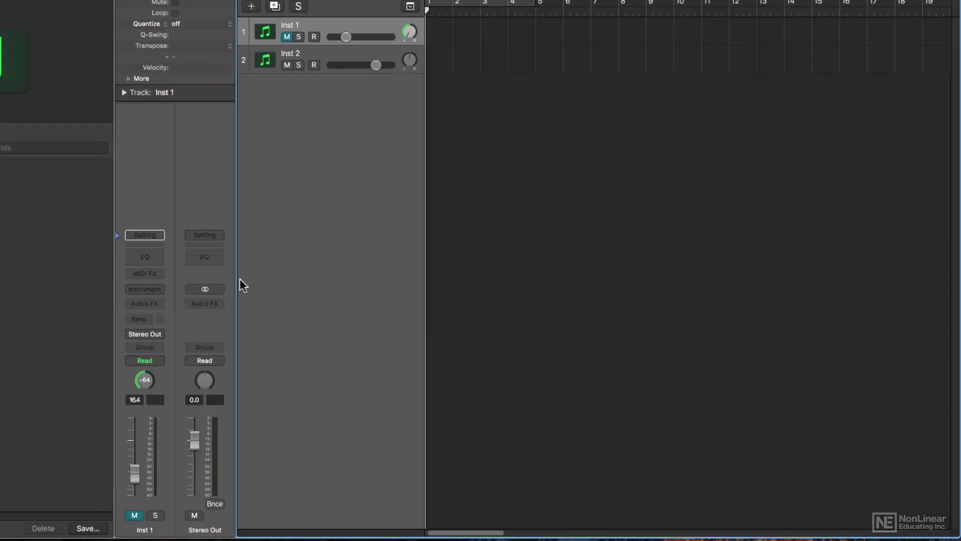
# Reset Inst 1's pan to centre and volume to 0.0, then make both tracks much taller.
pyautogui.moveTo(134, 474); pyautogui.dragTo(135, 461)
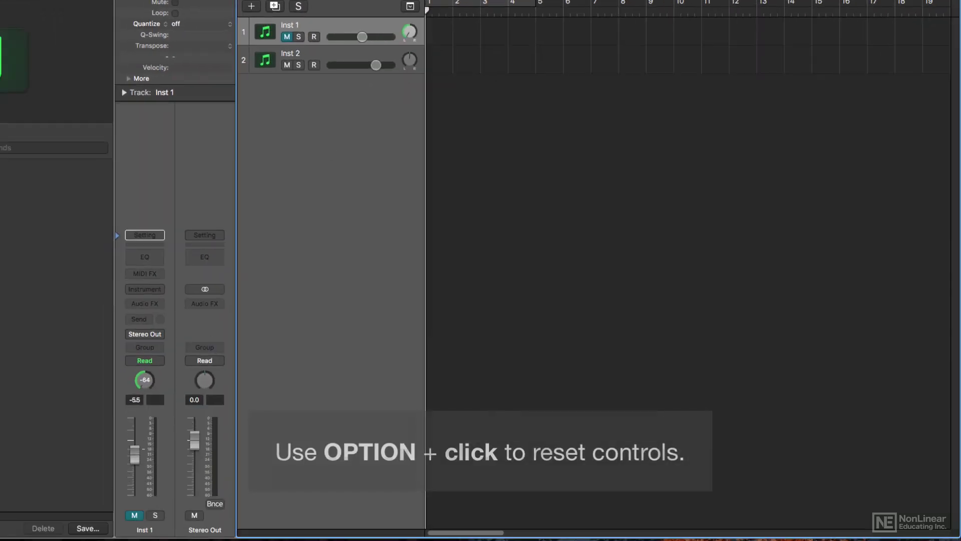
pyautogui.keyDown('alt'); pyautogui.click(145, 380); pyautogui.keyUp('alt')
pyautogui.keyDown('alt'); pyautogui.click(134, 484); pyautogui.keyUp('alt')
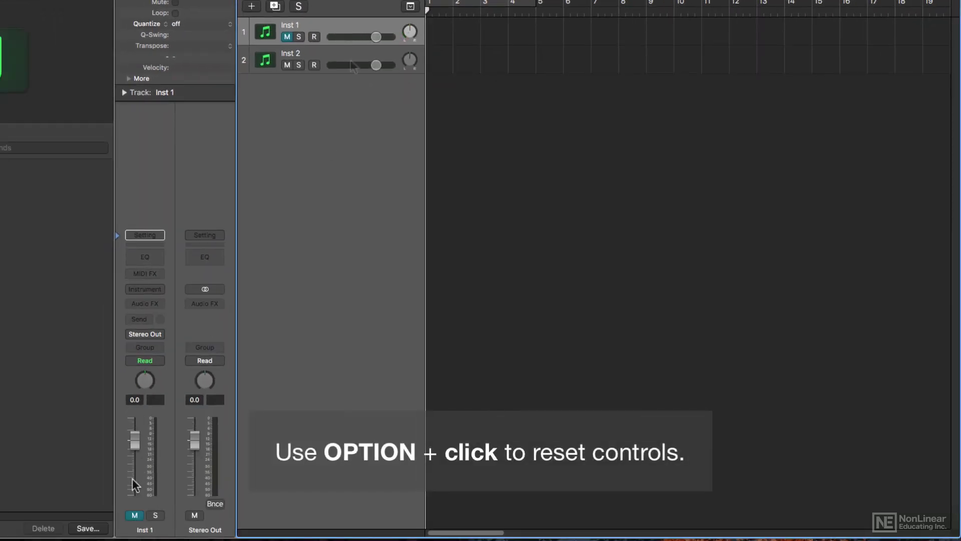
pyautogui.moveTo(347, 44); pyautogui.dragTo(332, 298)
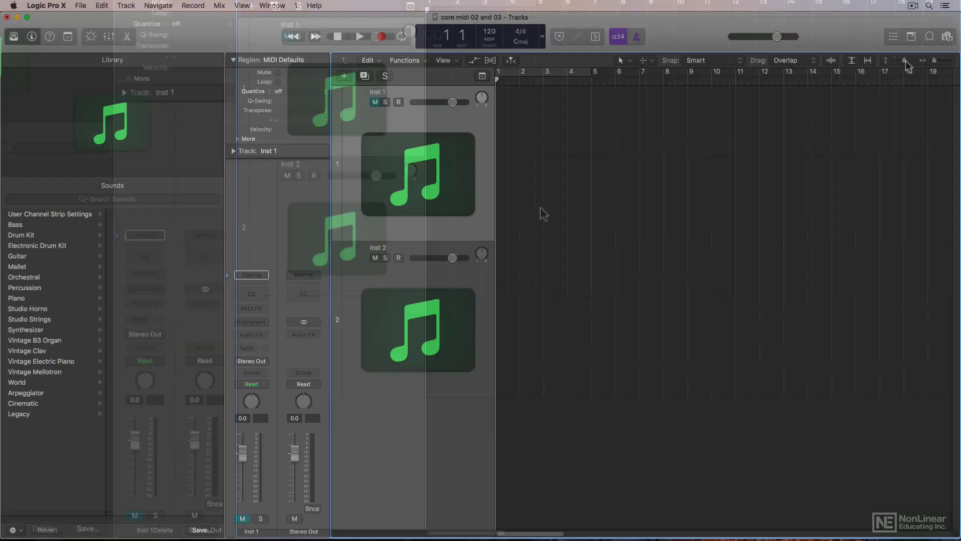
pyautogui.moveTo(896, 61); pyautogui.dragTo(932, 59)
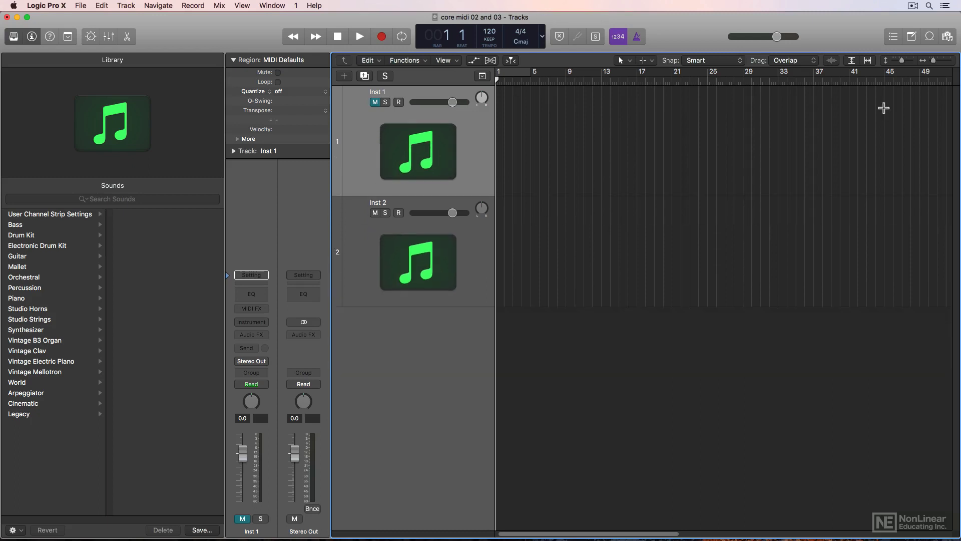
# Enlarge the tracks vertically, zoom the timeline in, and open Musical Typing with Command-K.
pyautogui.press('super+Down')
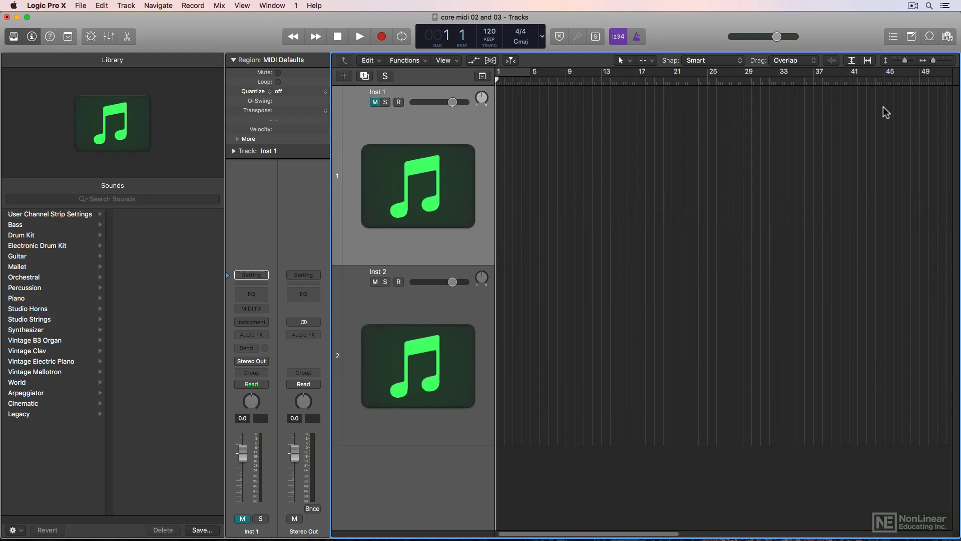
pyautogui.press('super+Right')
pyautogui.press('super+Right')
pyautogui.press('super+Right')
pyautogui.press('super+k')
# Play a short melody on Inst 1 using the A–L keys in Musical Typing.
pyautogui.press('super+k')
pyautogui.press('super+k')
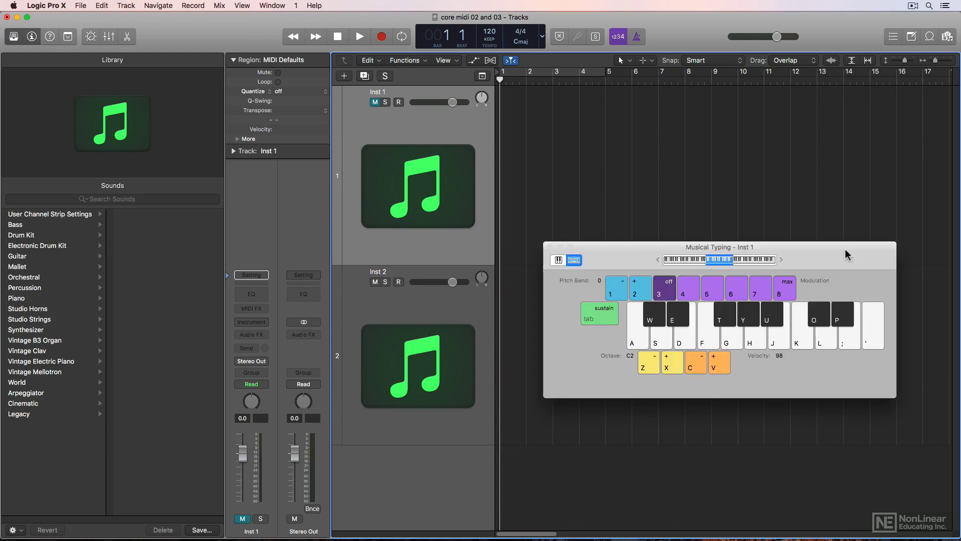
pyautogui.press('a')
pyautogui.press('f')
pyautogui.press('j')
pyautogui.press('k')
pyautogui.press(';')
pyautogui.press('l')
pyautogui.press('j')
pyautogui.press('k')
pyautogui.press('f')
pyautogui.press('j')
pyautogui.press('l')
pyautogui.press('k')
pyautogui.press('j')
pyautogui.press('f')
pyautogui.press('h')
pyautogui.press('l')
pyautogui.press('super+k')
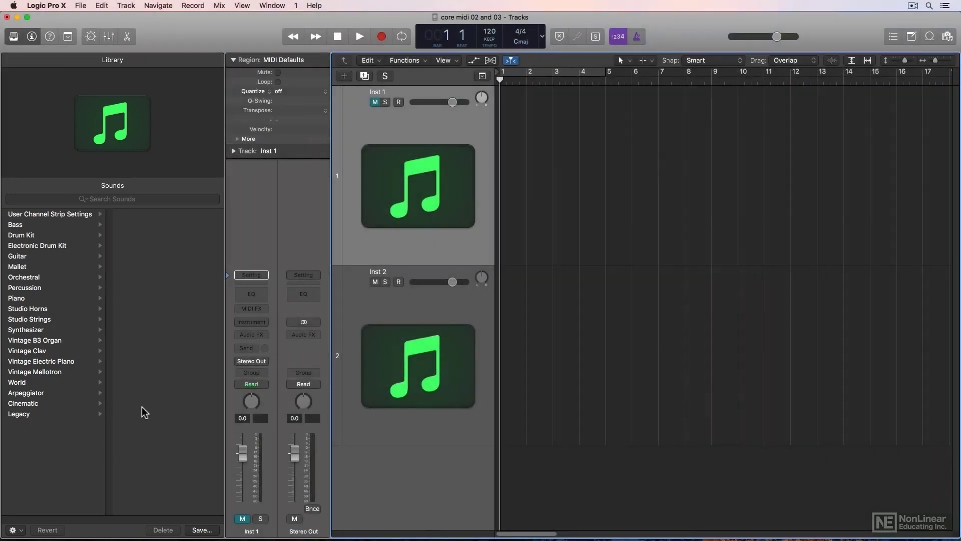
# Load Piano > Boesendorfer Grand Piano from the Library onto track 1.
pyautogui.click(35, 245)
pyautogui.click(62, 256)
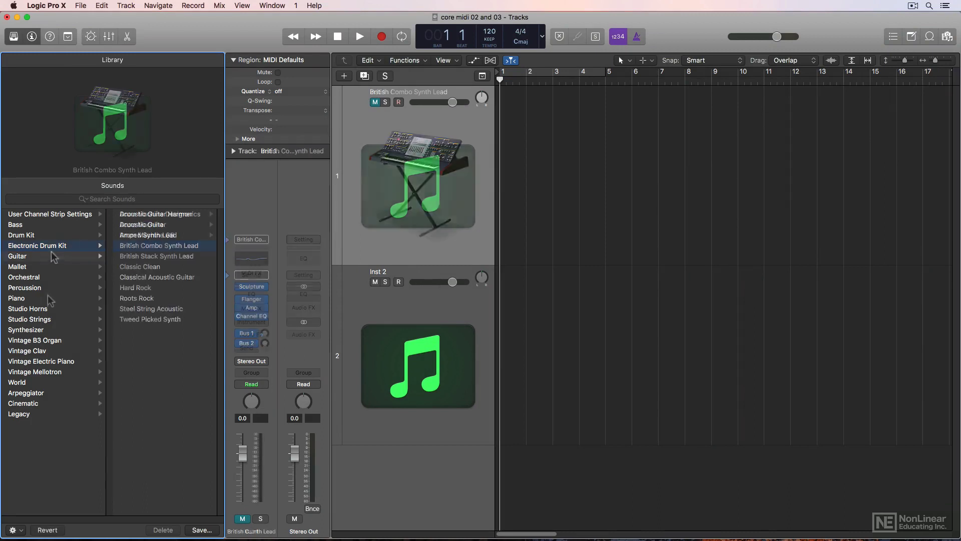
pyautogui.click(48, 298)
pyautogui.click(179, 214)
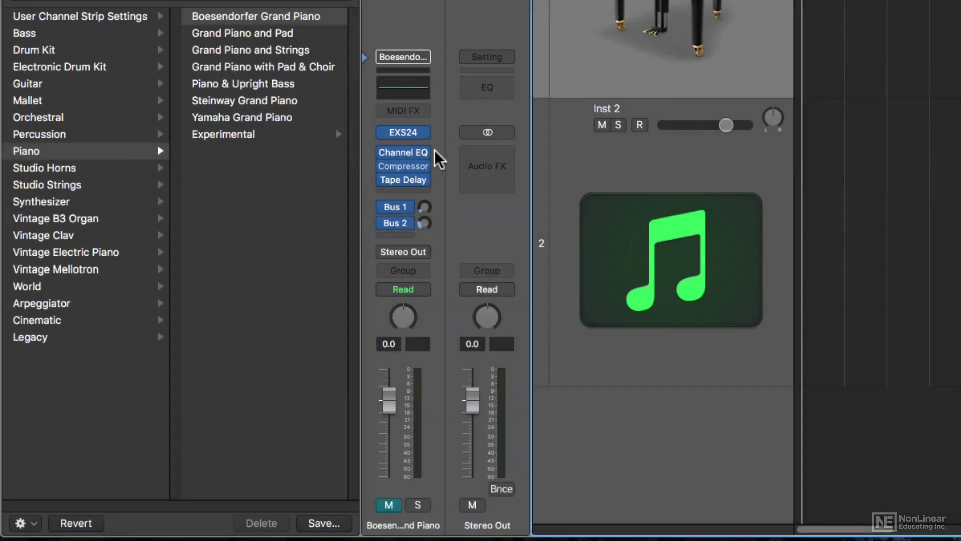
# Lower track 1's Bus 1 reverb send to -17.6.
pyautogui.click(403, 210)
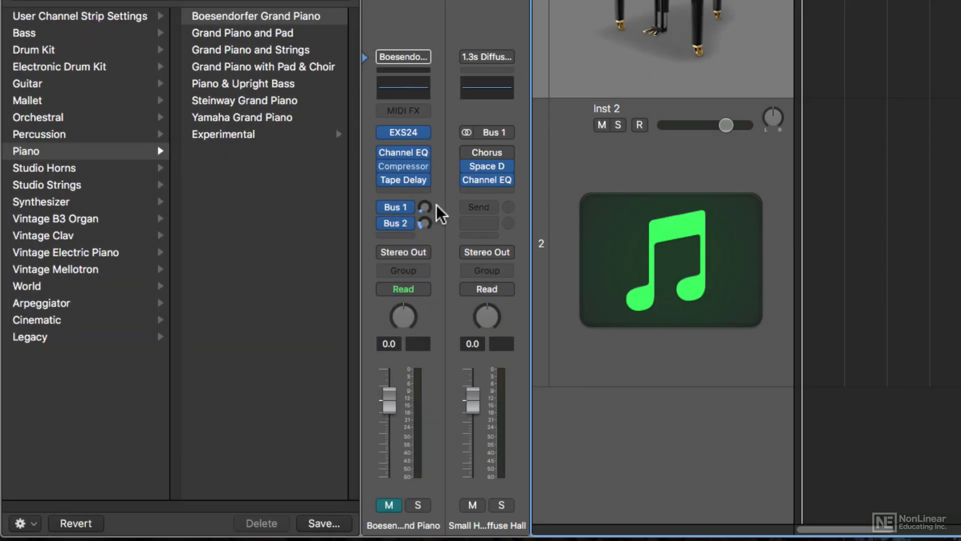
pyautogui.moveTo(425, 208); pyautogui.dragTo(427, 211)
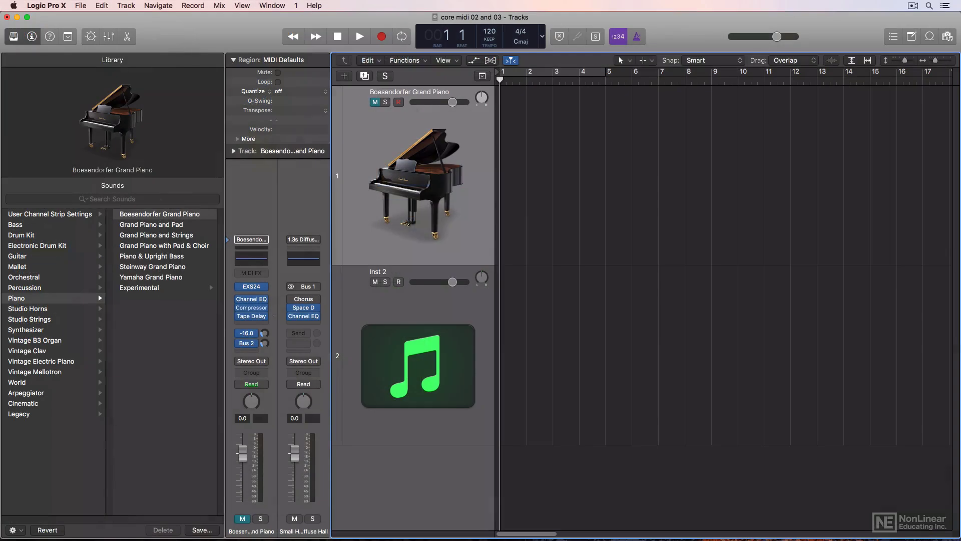
pyautogui.moveTo(278, 328); pyautogui.dragTo(277, 340)
pyautogui.press('super+k')
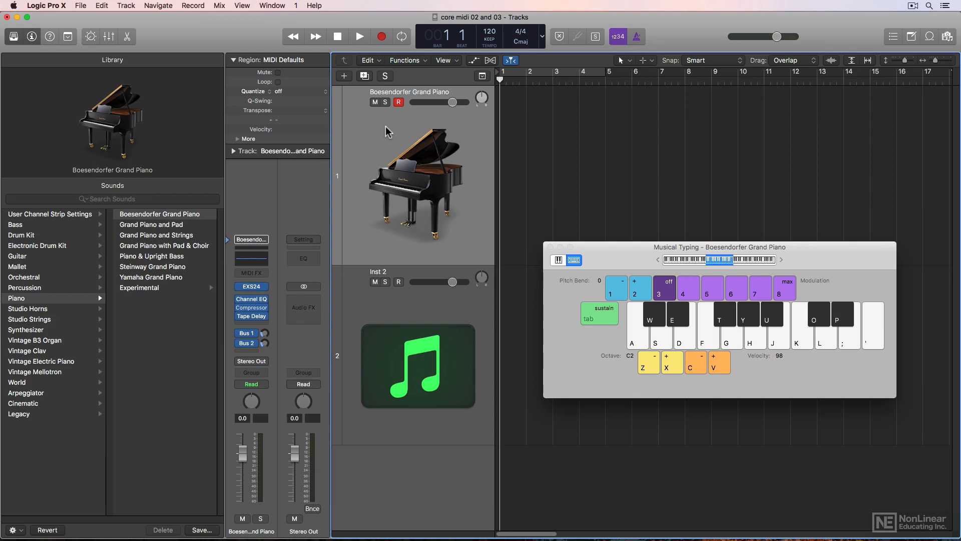
pyautogui.press('a')
pyautogui.press('d')
pyautogui.press('g')
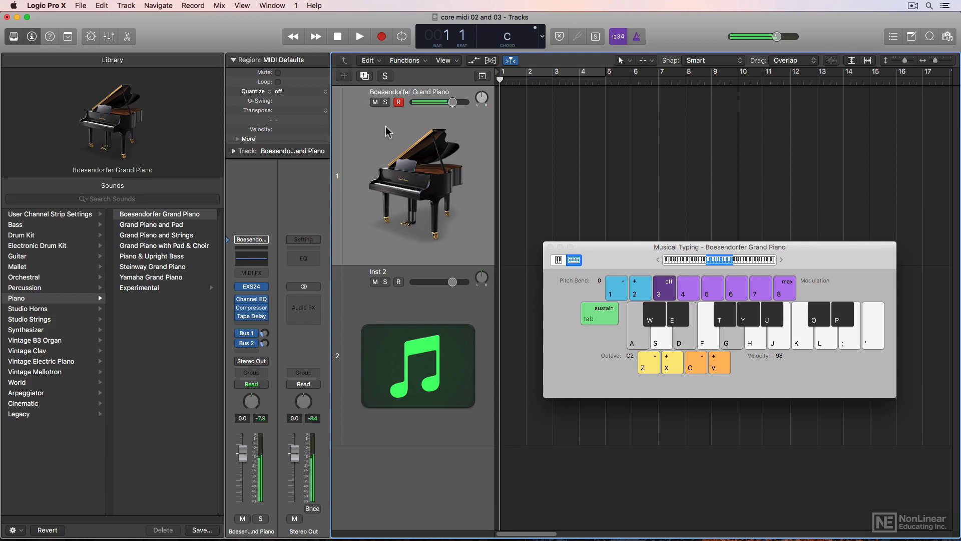
pyautogui.press('k')
pyautogui.press('l')
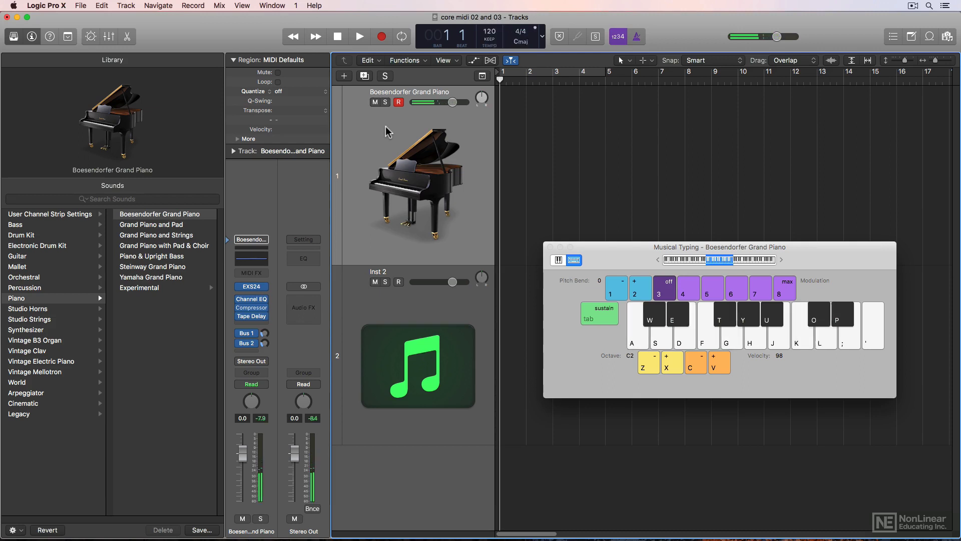
# Reset track 1's channel strip to empty and load the Synthesizer Pad patch Airways.
pyautogui.press('super+k')
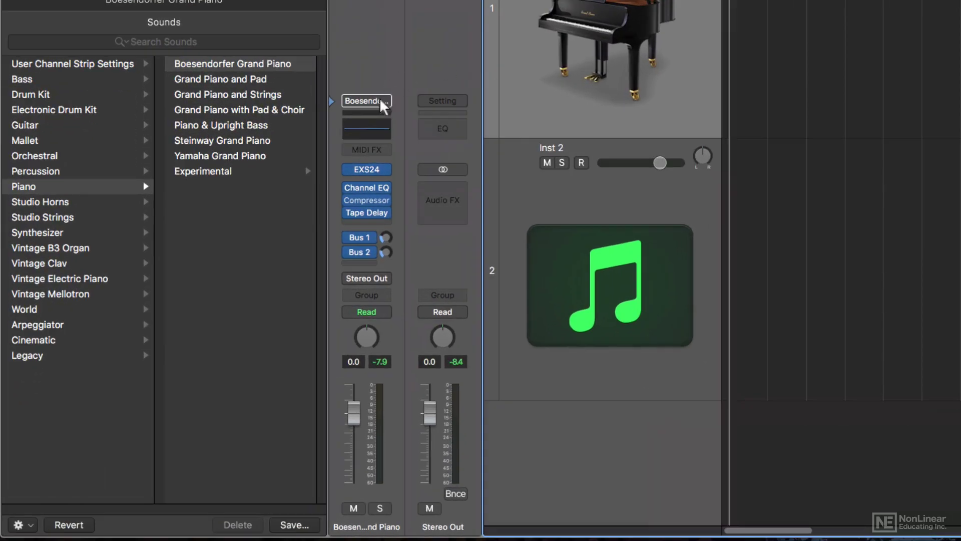
pyautogui.click(260, 239)
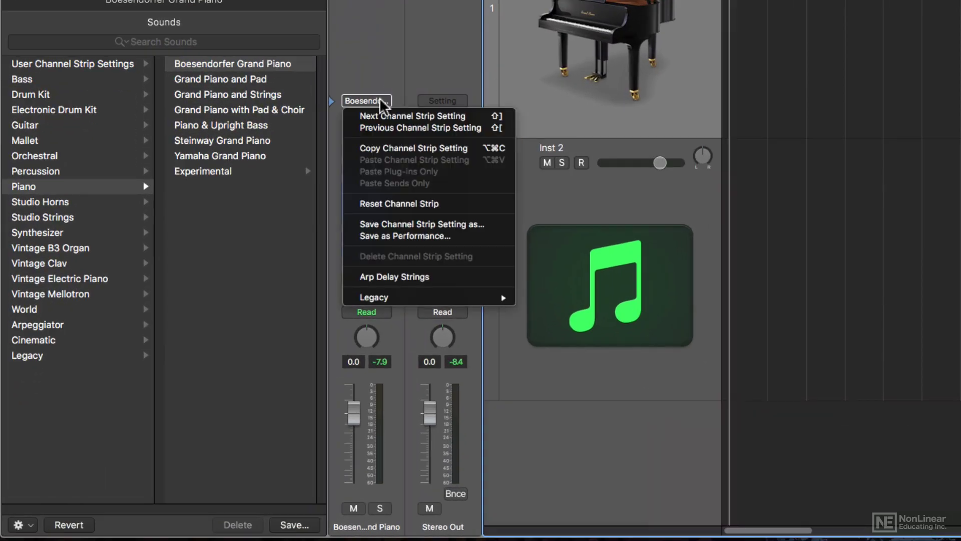
pyautogui.click(476, 205)
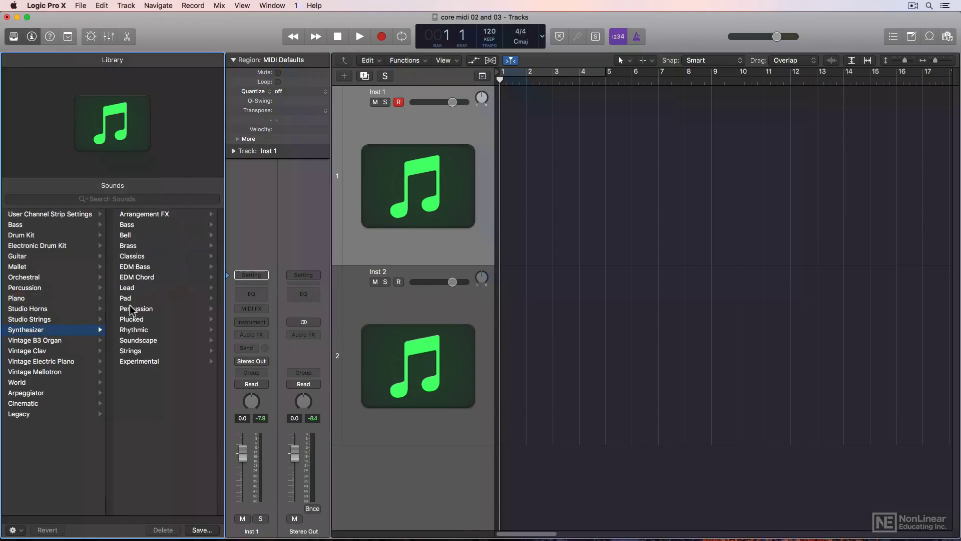
pyautogui.click(139, 299)
pyautogui.scroll(10, 142, 300)
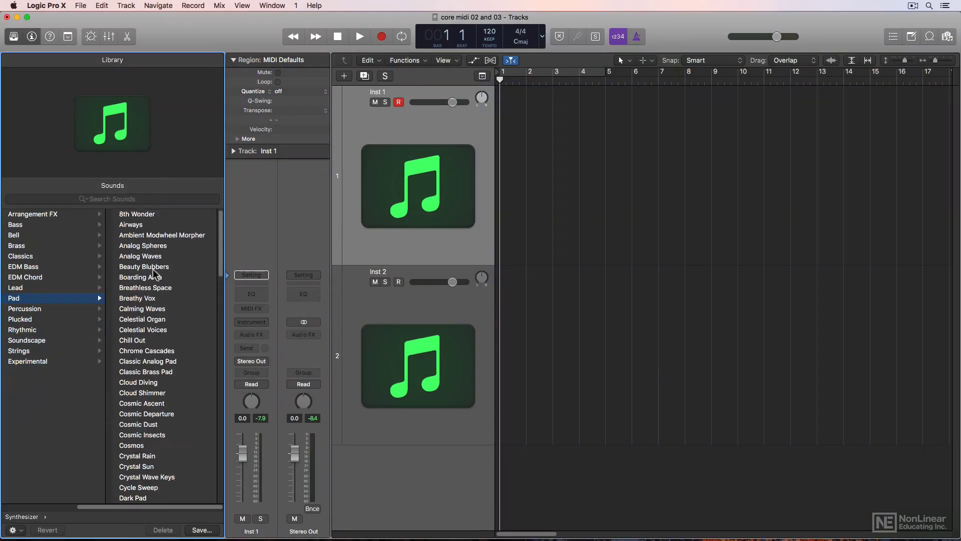
pyautogui.click(147, 226)
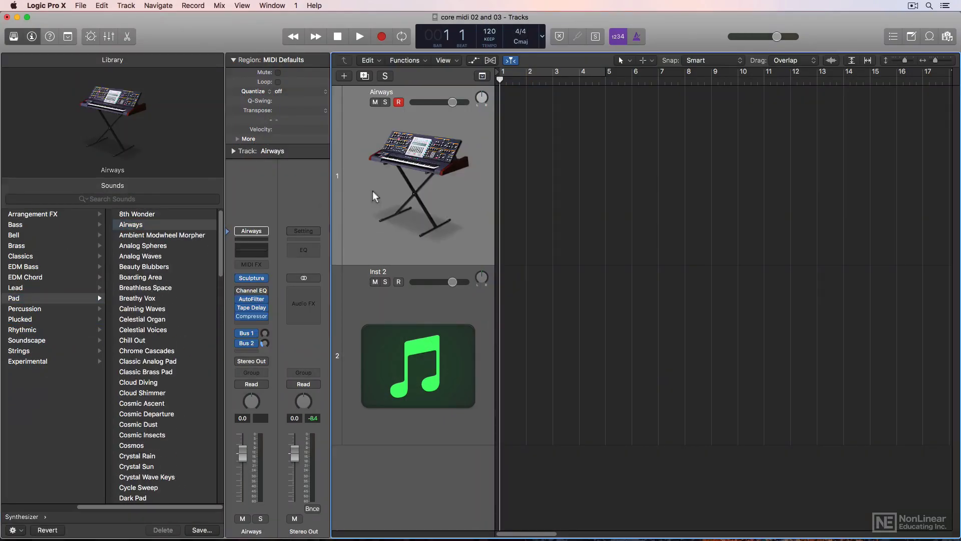
# Play C minor, Ab, Cm7 and Bb sus2 chords on Airways via Musical Typing.
pyautogui.press('super+k')
pyautogui.press('a')
pyautogui.press('e')
pyautogui.press('g')
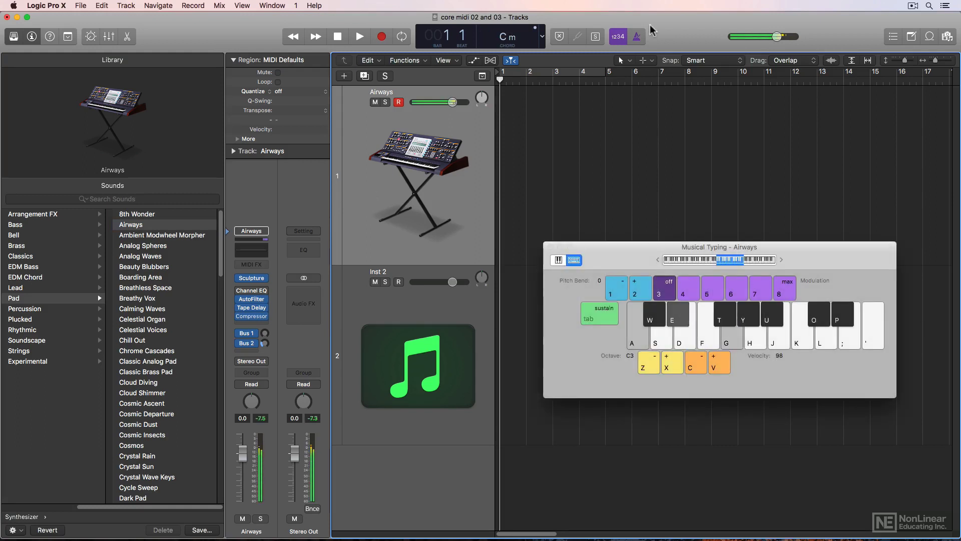
pyautogui.press('y')
pyautogui.press('u')
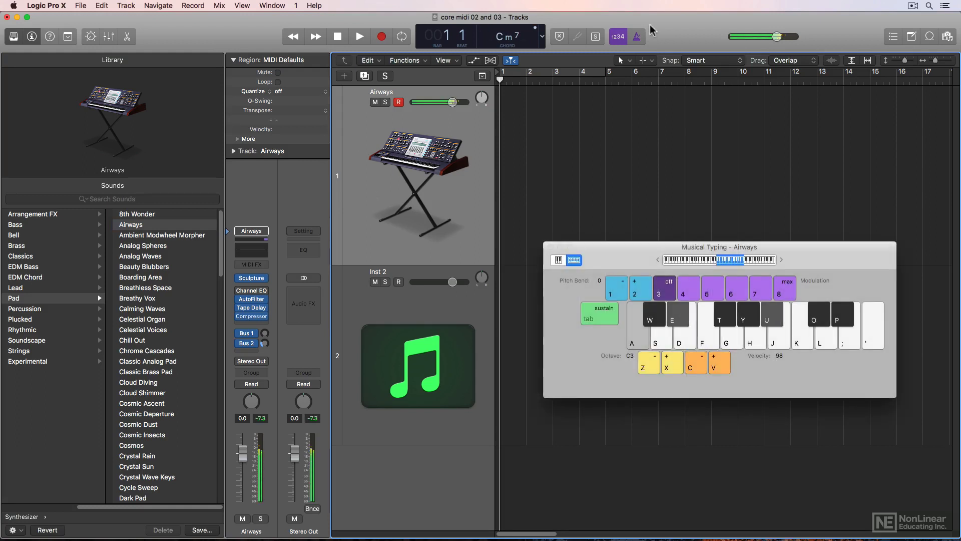
pyautogui.press('f')
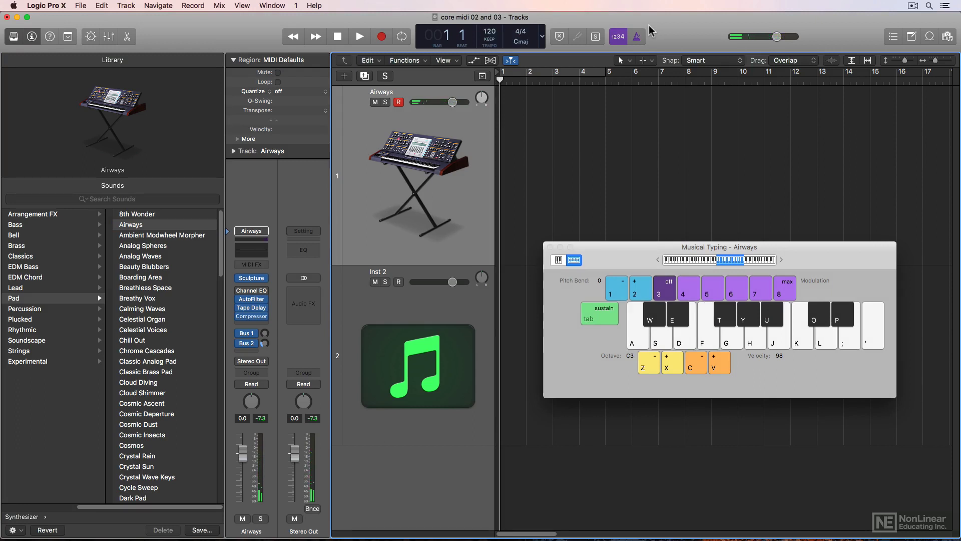
pyautogui.rightClick(640, 37)
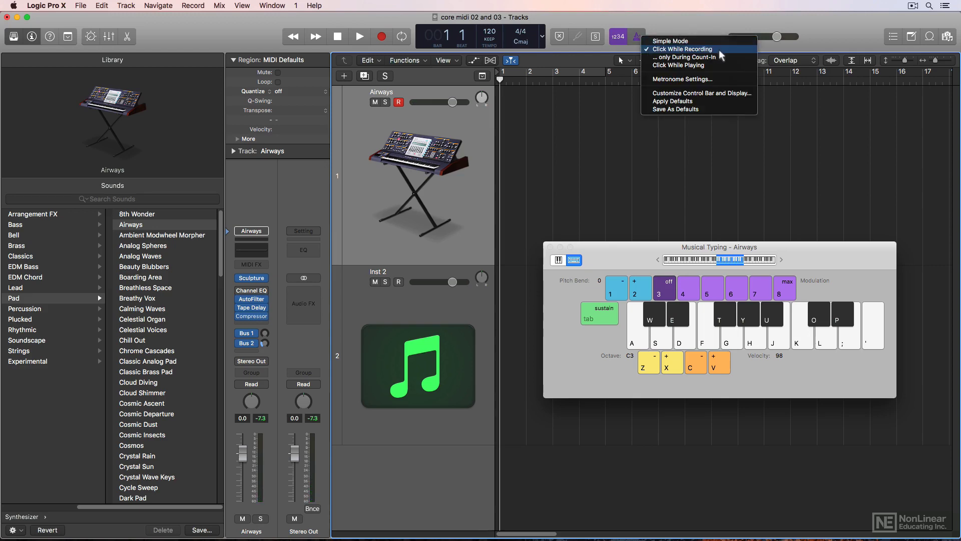